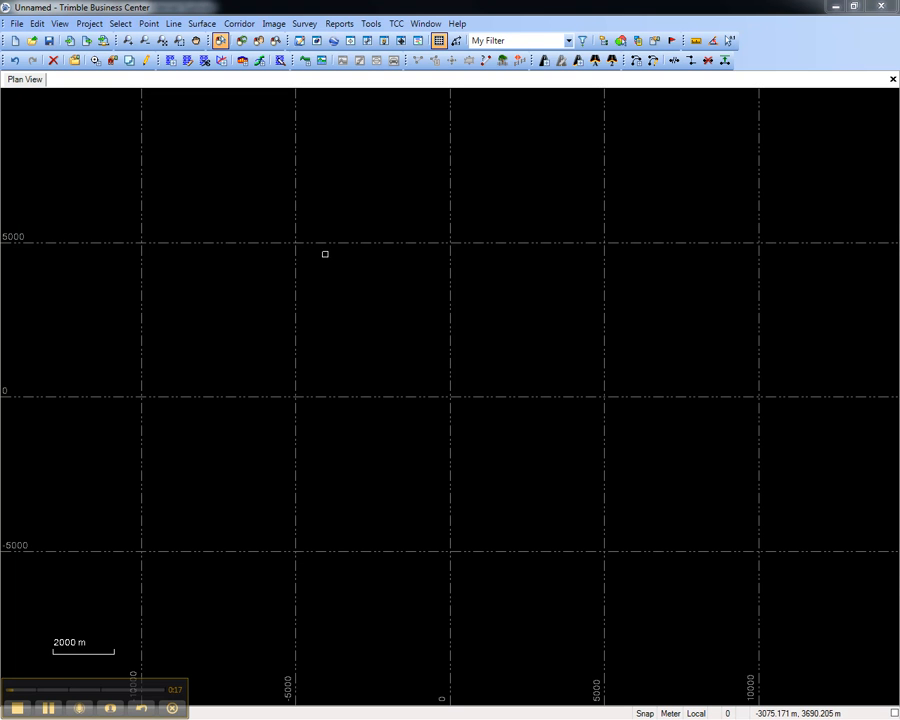
Step: Bring up Project Settings showing the General page under Baseline Processing
left_click(89, 23)
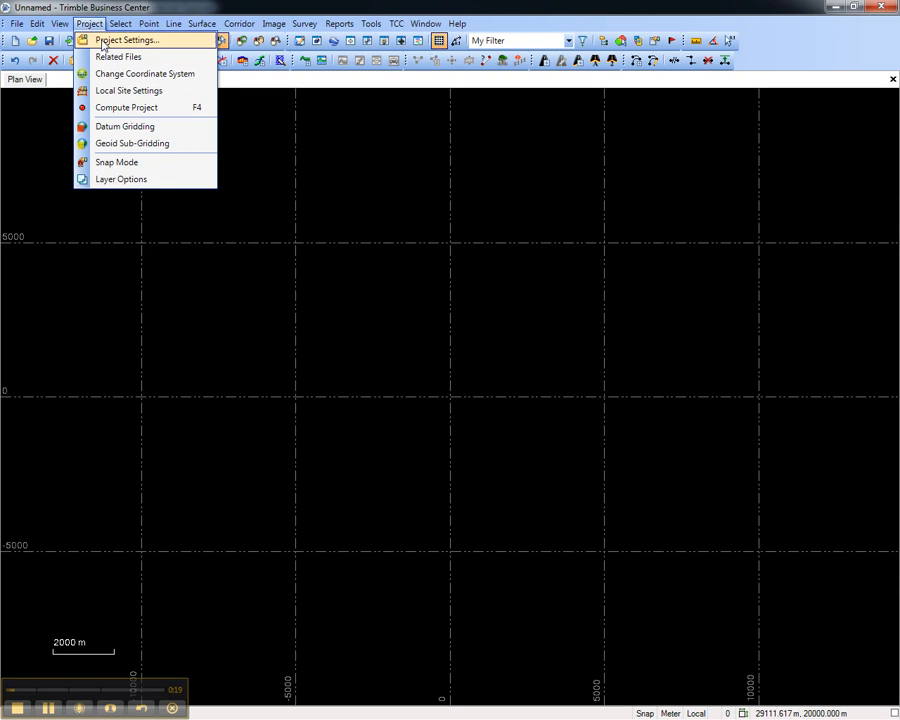
left_click(120, 38)
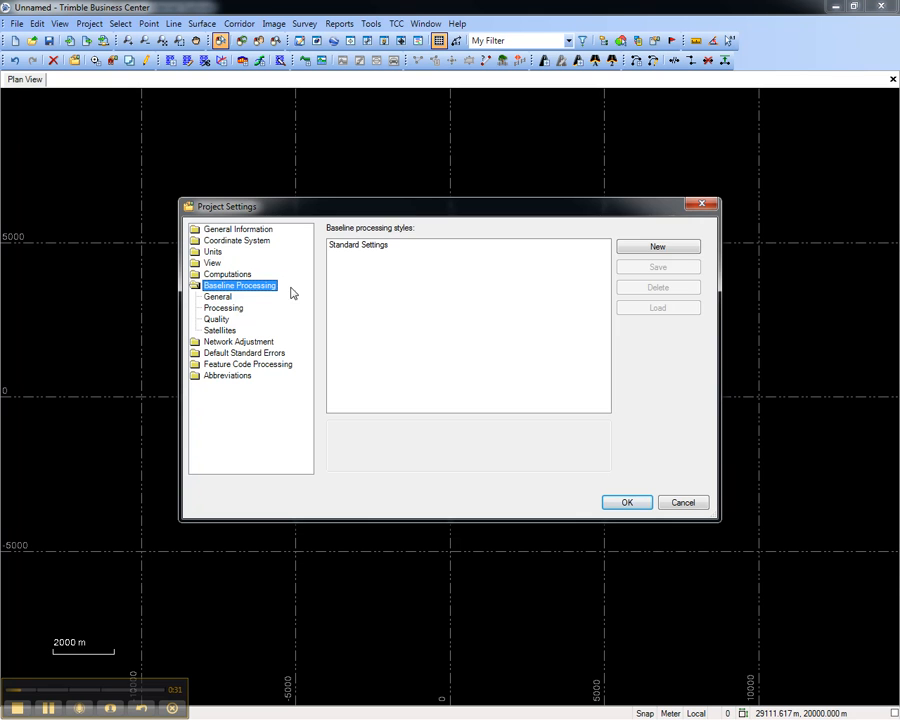
left_click(218, 297)
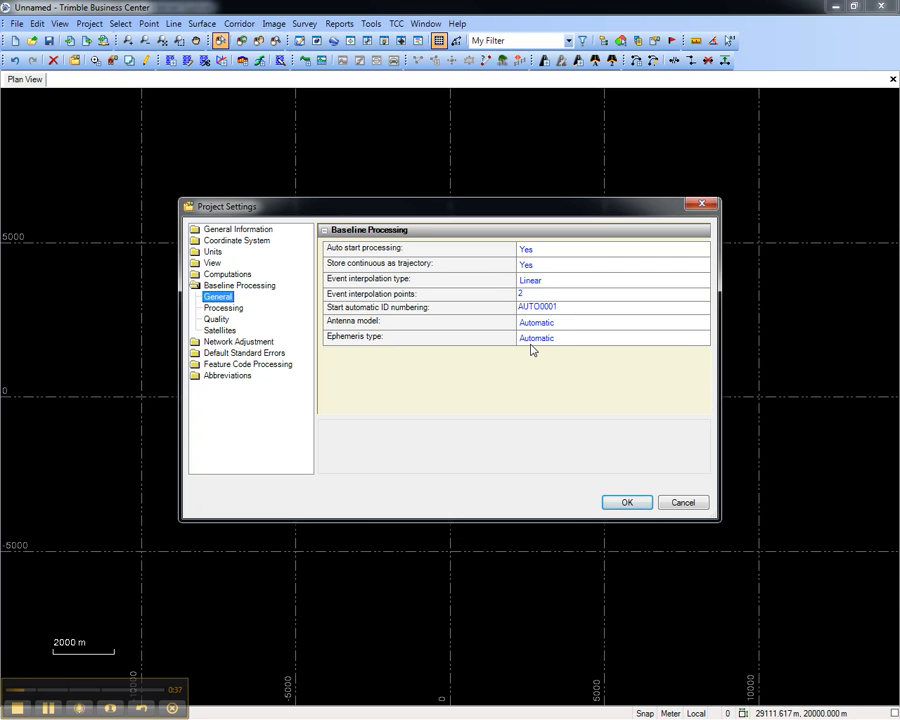
Step: Review the Processing and Quality pages, then show the GLONASS satellite list
left_click(223, 308)
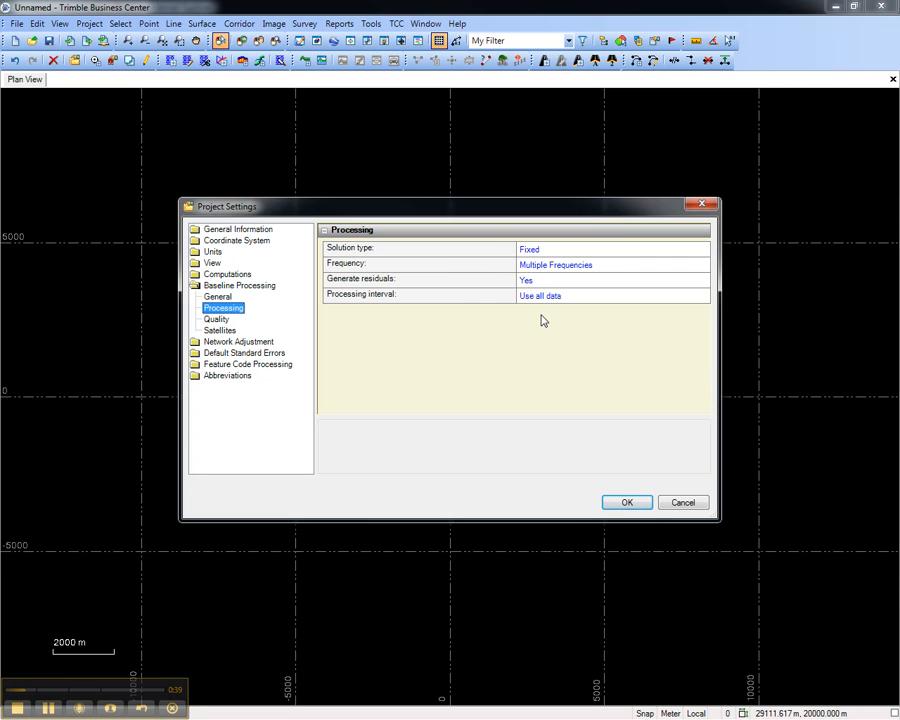
left_click(216, 319)
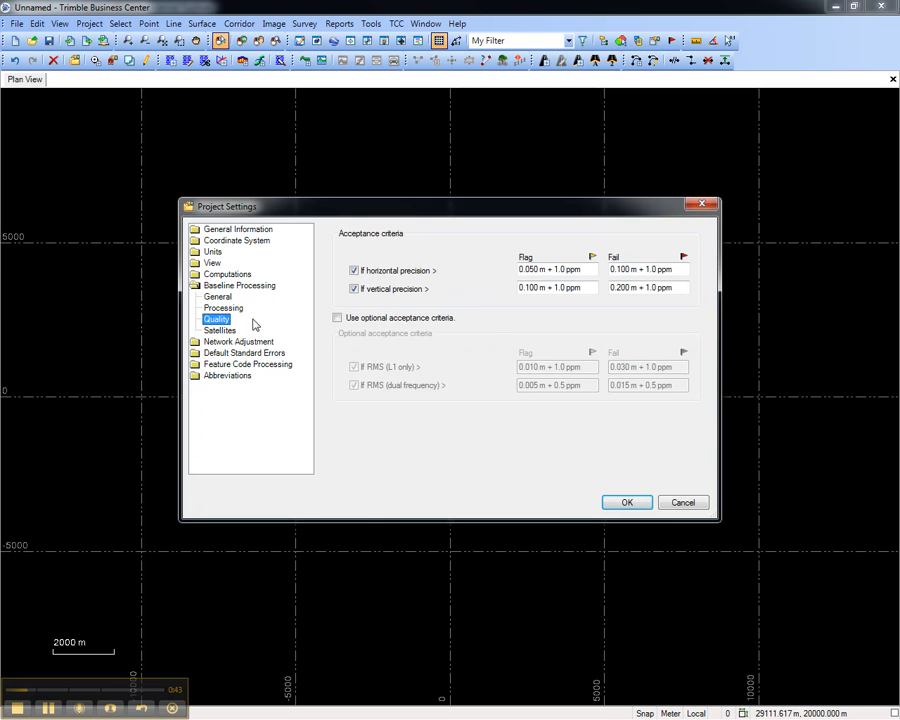
left_click(220, 330)
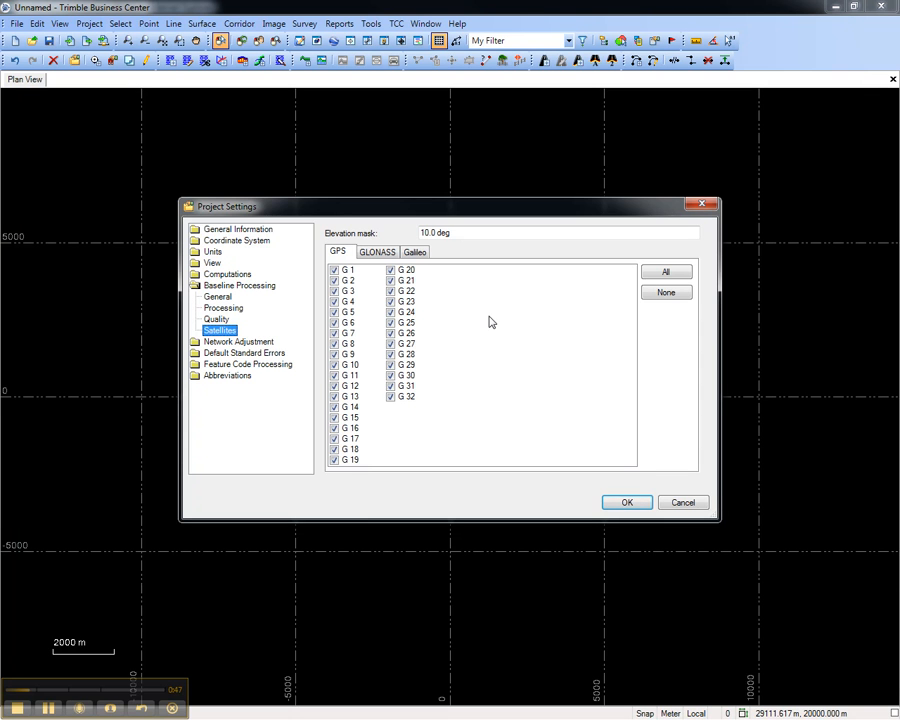
left_click(377, 252)
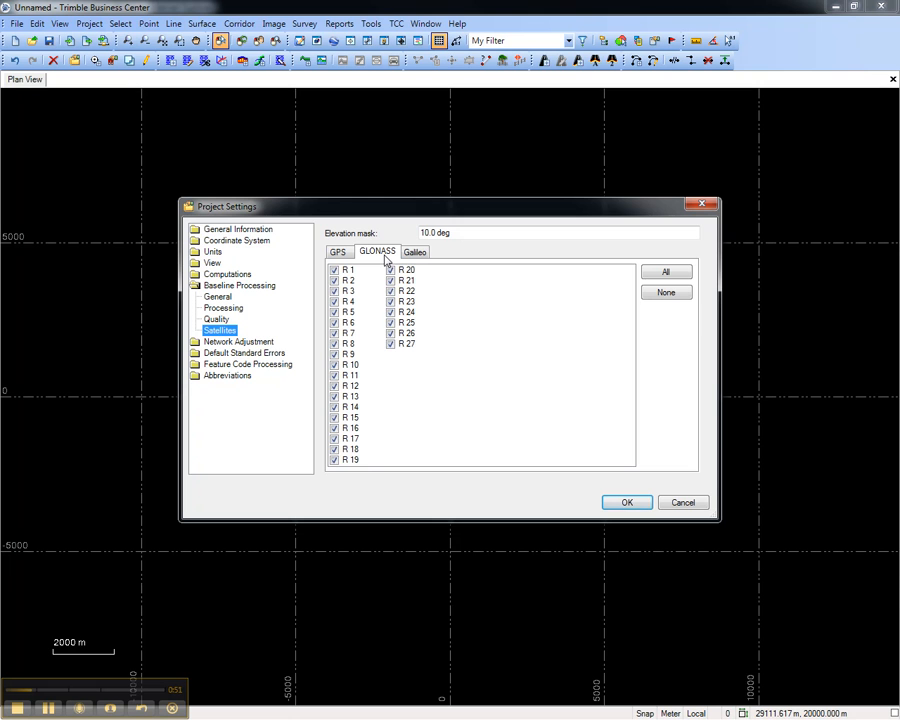
Step: Exclude every GLONASS satellite and raise the elevation mask to 15 degrees
left_click(666, 292)
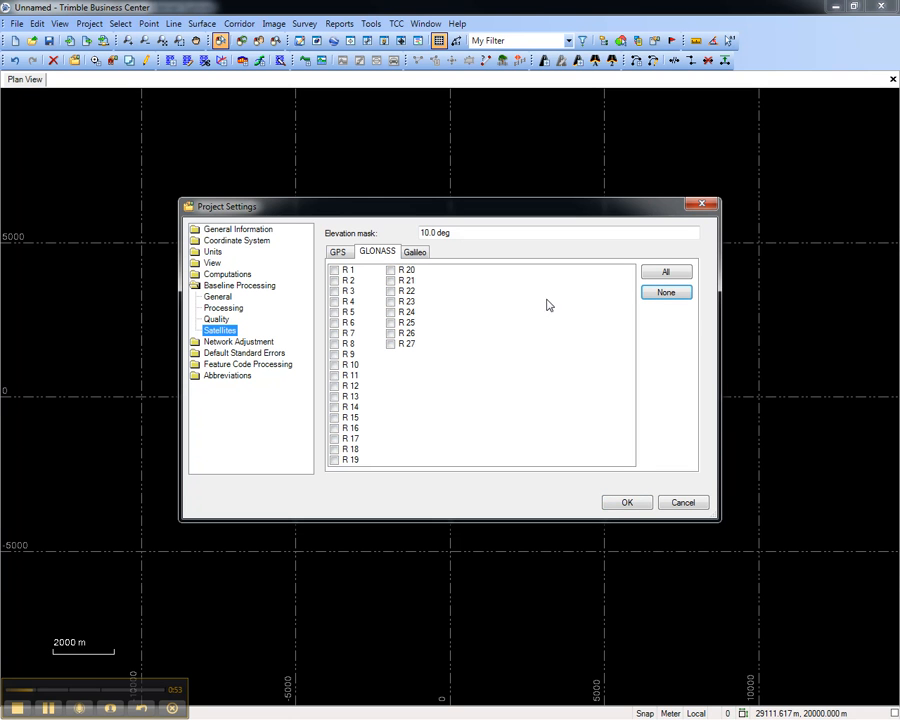
left_click_drag(466, 233, 400, 233)
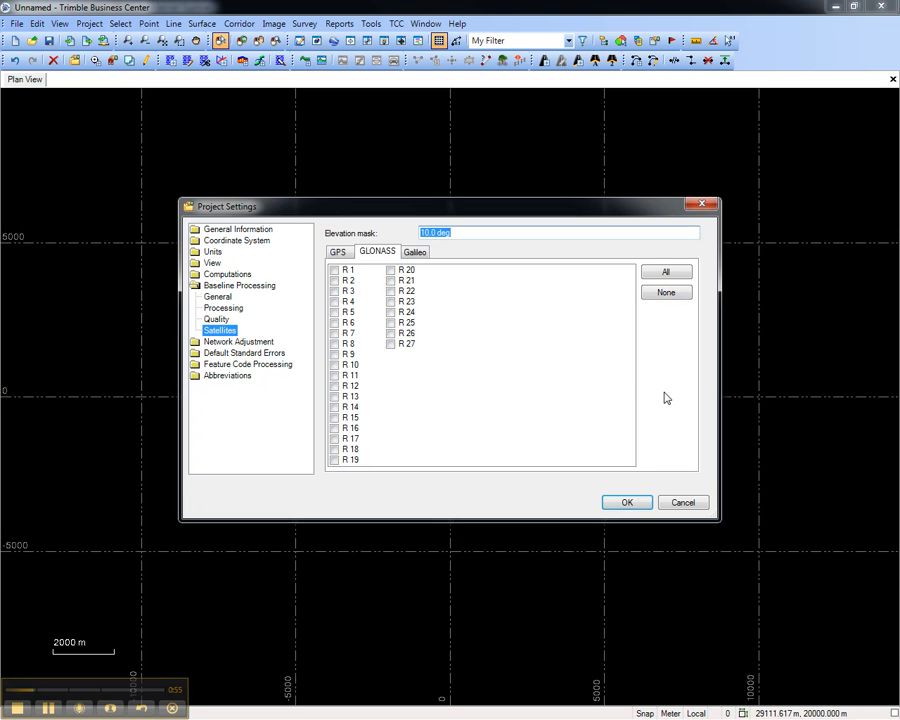
type("15")
key("Tab")
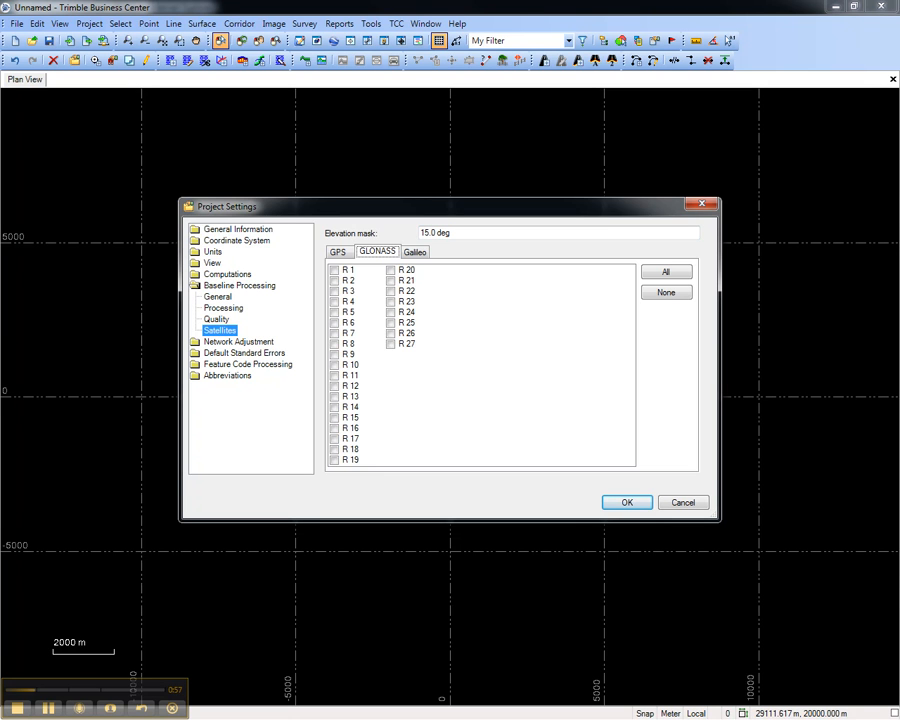
left_click(240, 286)
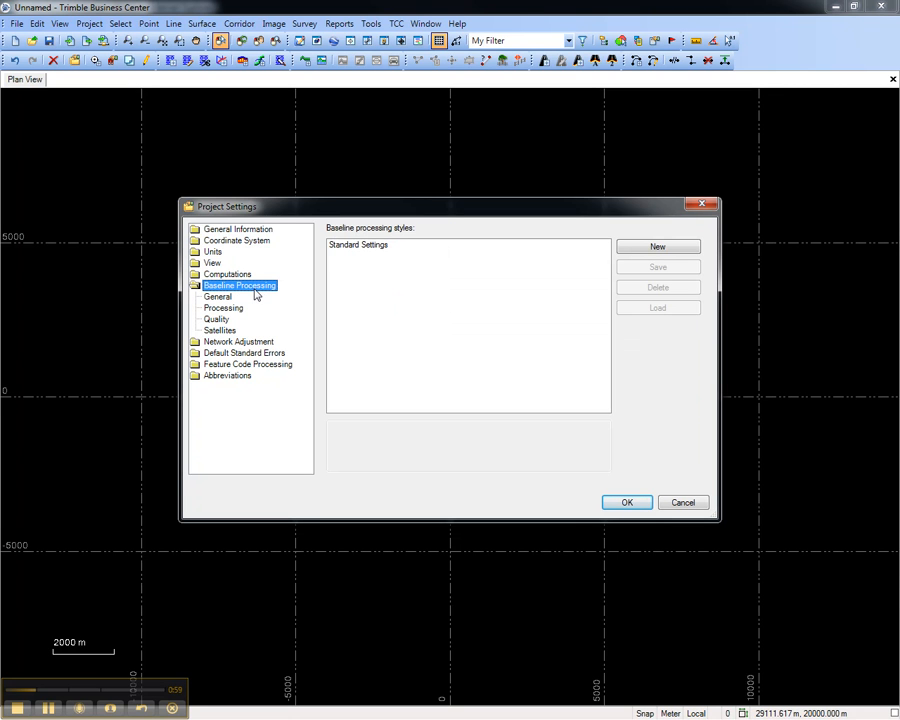
Step: Create a new baseline processing style named 'GPS Only 15'
left_click(657, 247)
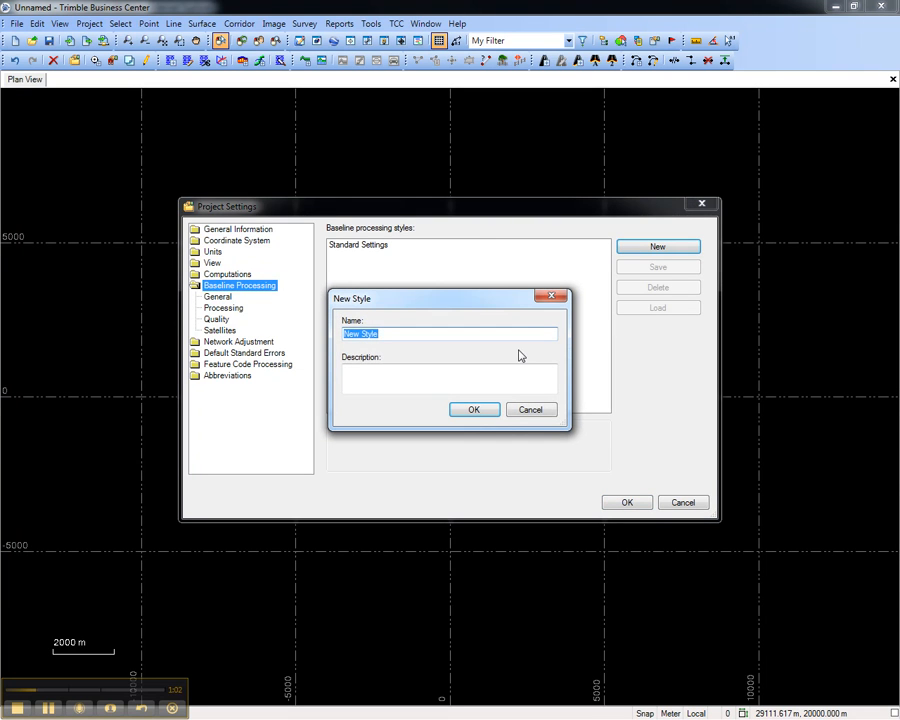
type("GPS Only ")
type("15")
left_click(475, 409)
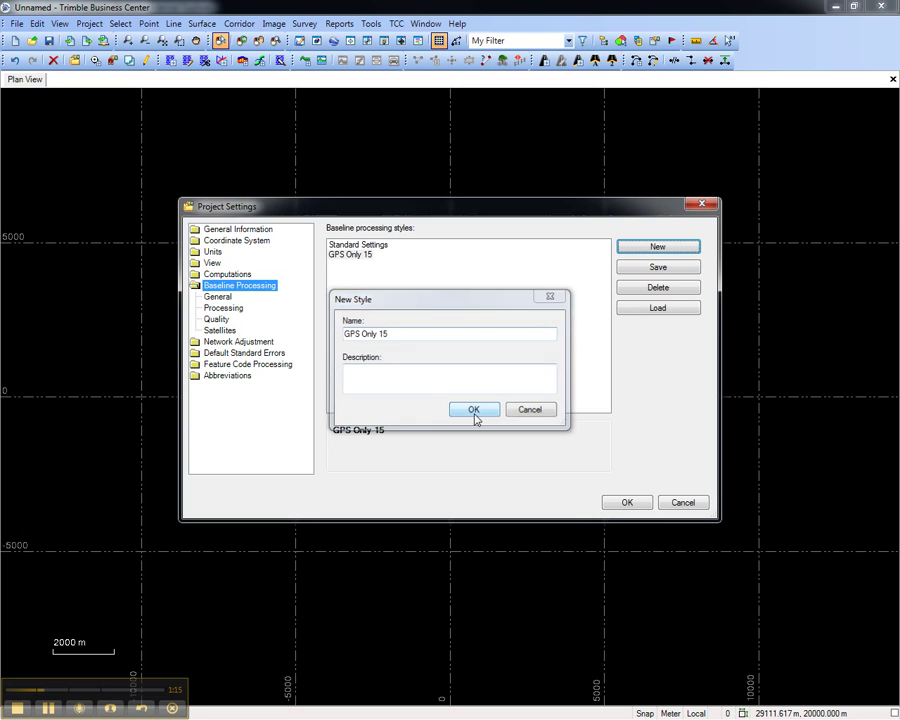
left_click(368, 248)
Step: Load the Standard Settings style and verify GLONASS satellites and a 10° mask are restored
left_click(658, 308)
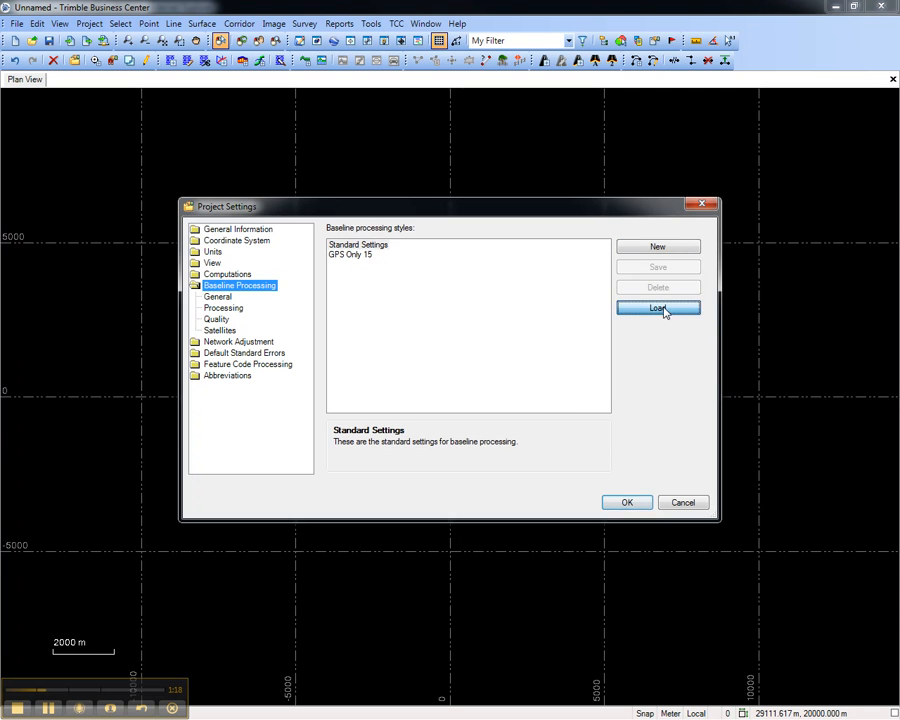
left_click(478, 383)
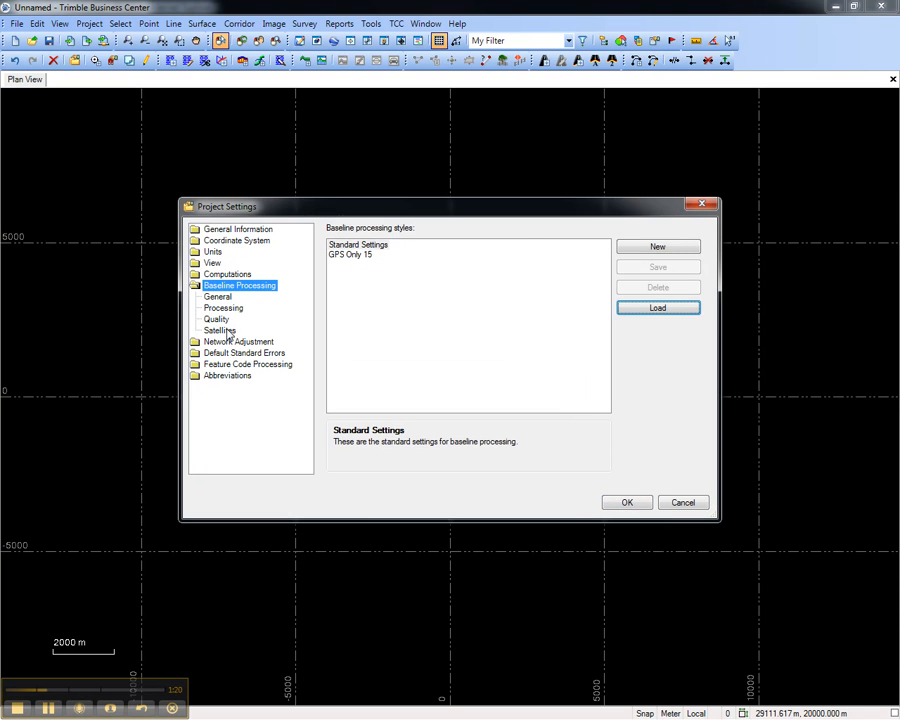
left_click(222, 330)
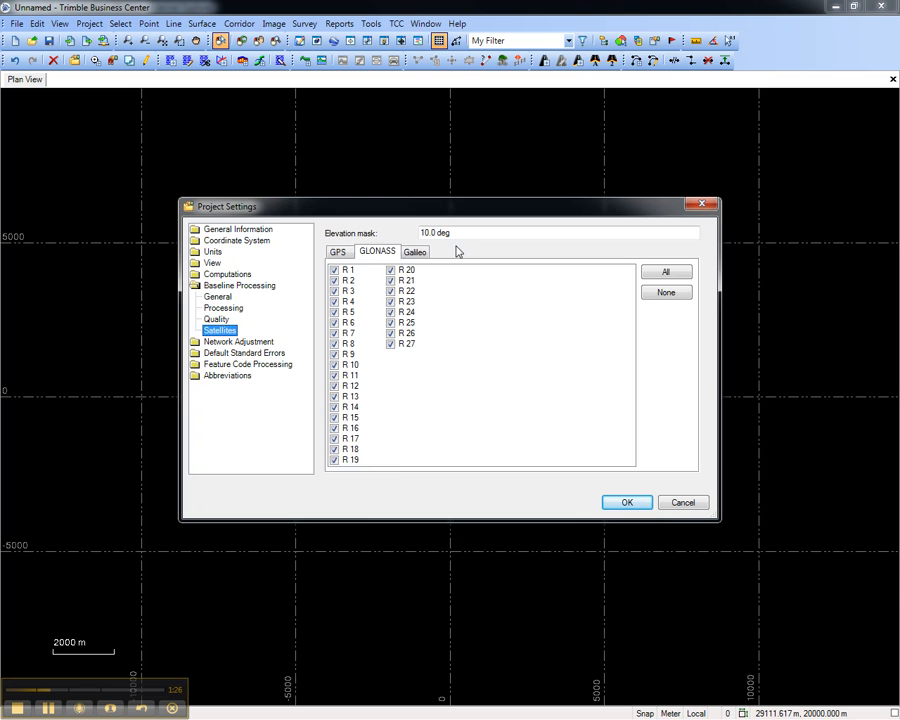
left_click(245, 285)
Step: Load the 'GPS Only 15' style and verify GLONASS excluded with a 15° elevation mask
left_click(350, 255)
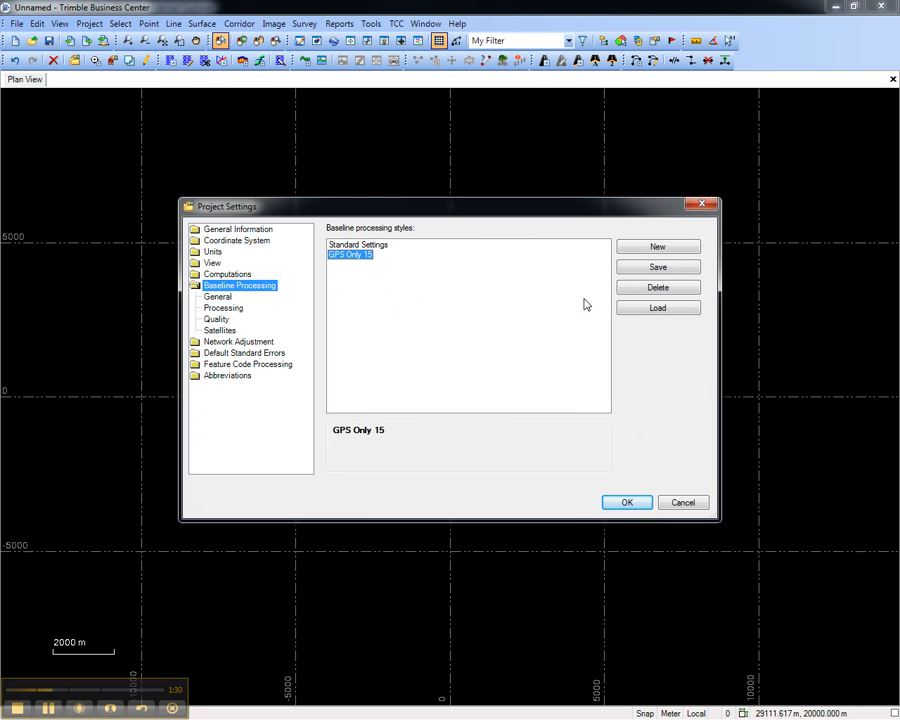
left_click(640, 308)
left_click(470, 382)
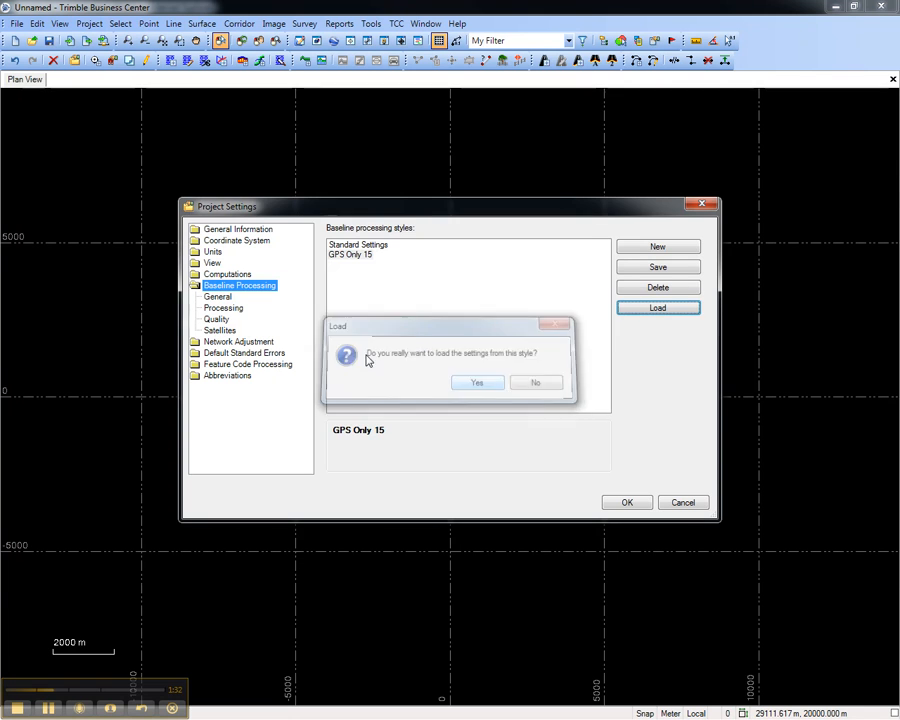
left_click(219, 330)
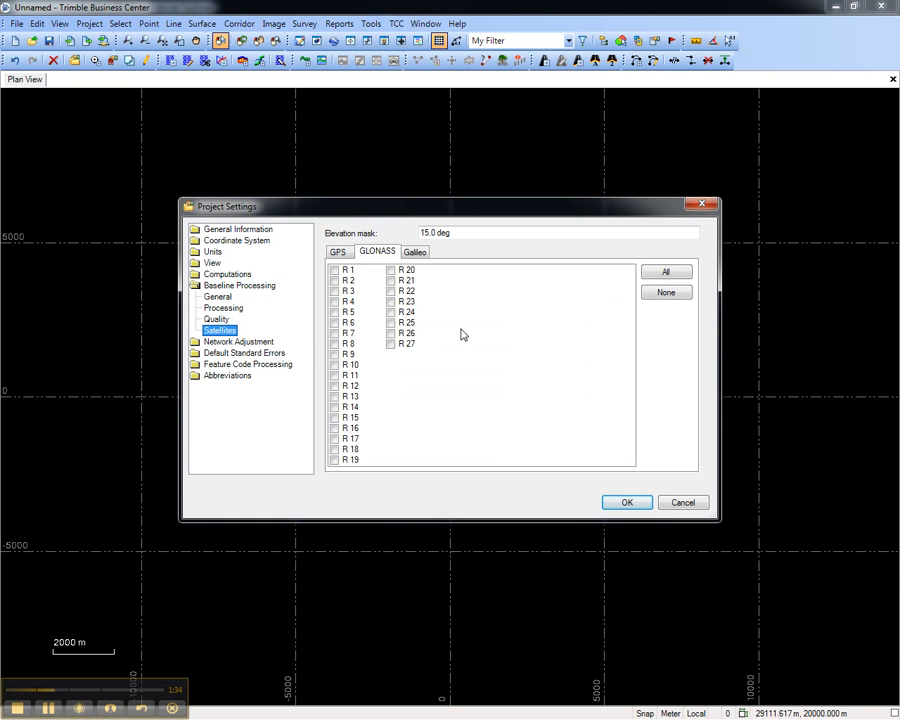